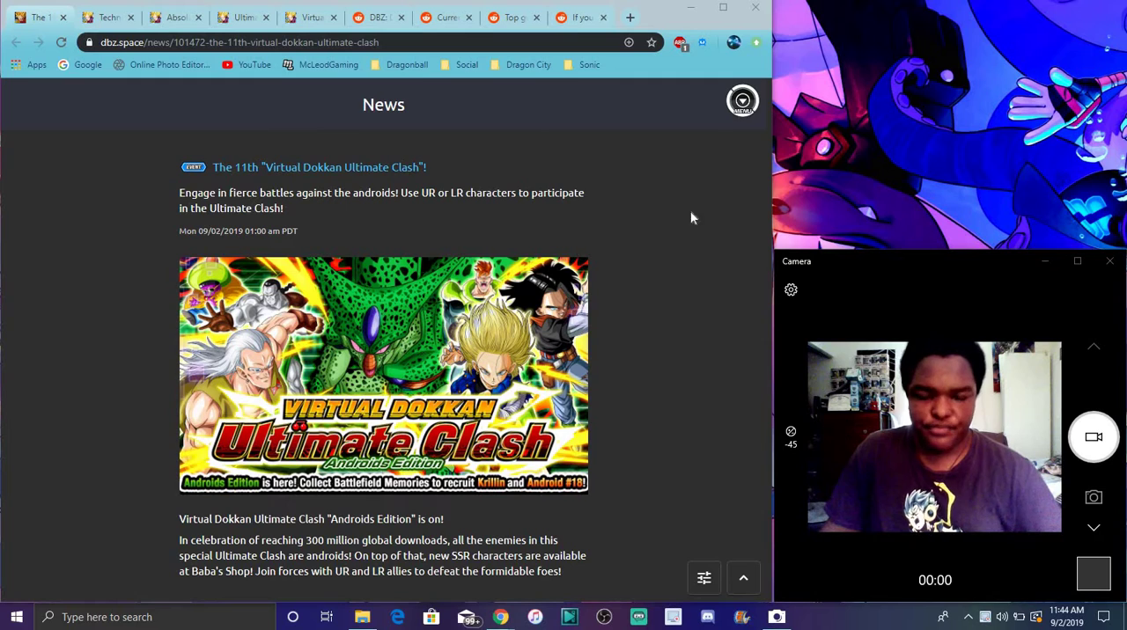
{"action": "scroll", "coordinate": [690, 210], "scroll_direction": "down", "scroll_amount": 3}
{"action": "scroll", "coordinate": [678, 217], "scroll_direction": "down", "scroll_amount": 3}
{"action": "scroll", "coordinate": [677, 215], "scroll_direction": "down", "scroll_amount": 3}
{"action": "scroll", "coordinate": [676, 210], "scroll_direction": "down", "scroll_amount": 3}
{"action": "scroll", "coordinate": [676, 210], "scroll_direction": "down", "scroll_amount": 2}
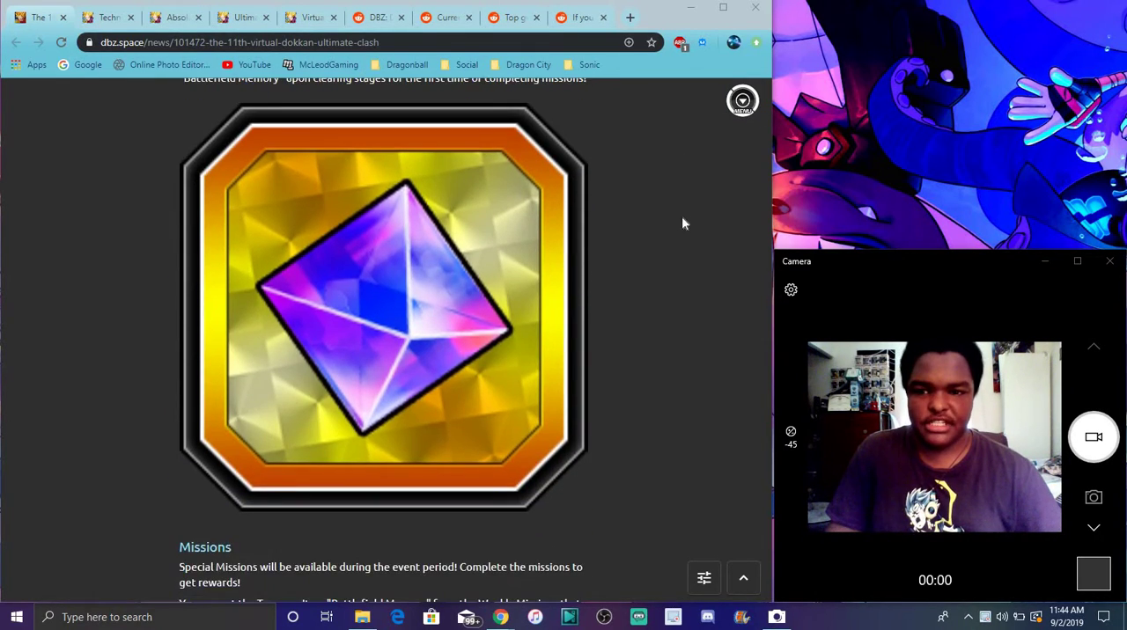
{"action": "scroll", "coordinate": [681, 216], "scroll_direction": "up", "scroll_amount": 4}
{"action": "scroll", "coordinate": [683, 219], "scroll_direction": "up", "scroll_amount": 4}
{"action": "scroll", "coordinate": [683, 211], "scroll_direction": "up", "scroll_amount": 1}
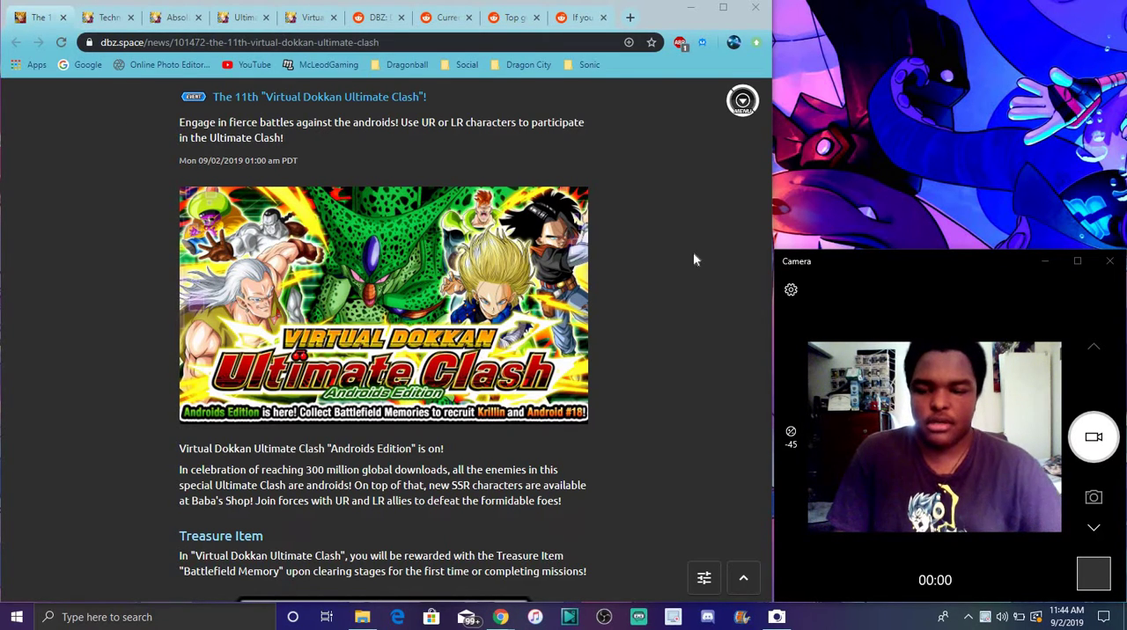
{"action": "scroll", "coordinate": [705, 225], "scroll_direction": "down", "scroll_amount": 1}
{"action": "scroll", "coordinate": [712, 215], "scroll_direction": "down", "scroll_amount": 1}
{"action": "scroll", "coordinate": [707, 227], "scroll_direction": "down", "scroll_amount": 2}
{"action": "scroll", "coordinate": [707, 215], "scroll_direction": "down", "scroll_amount": 1}
{"action": "scroll", "coordinate": [708, 224], "scroll_direction": "down", "scroll_amount": 1}
{"action": "scroll", "coordinate": [708, 215], "scroll_direction": "down", "scroll_amount": 1}
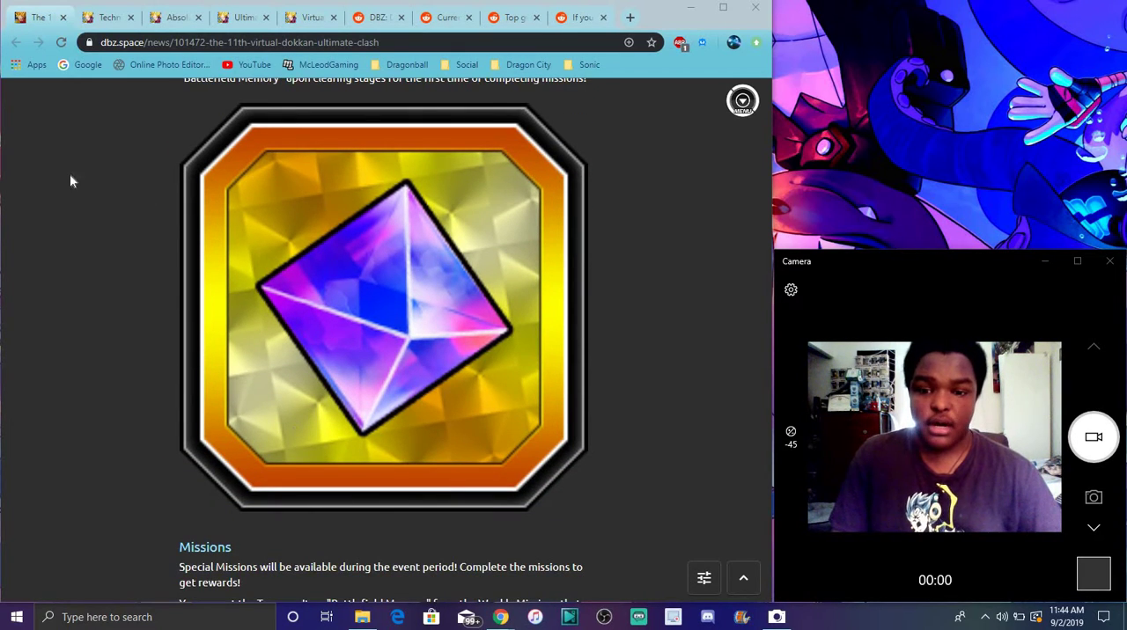
{"action": "scroll", "coordinate": [520, 267], "scroll_direction": "down", "scroll_amount": 1}
{"action": "scroll", "coordinate": [605, 275], "scroll_direction": "down", "scroll_amount": 1}
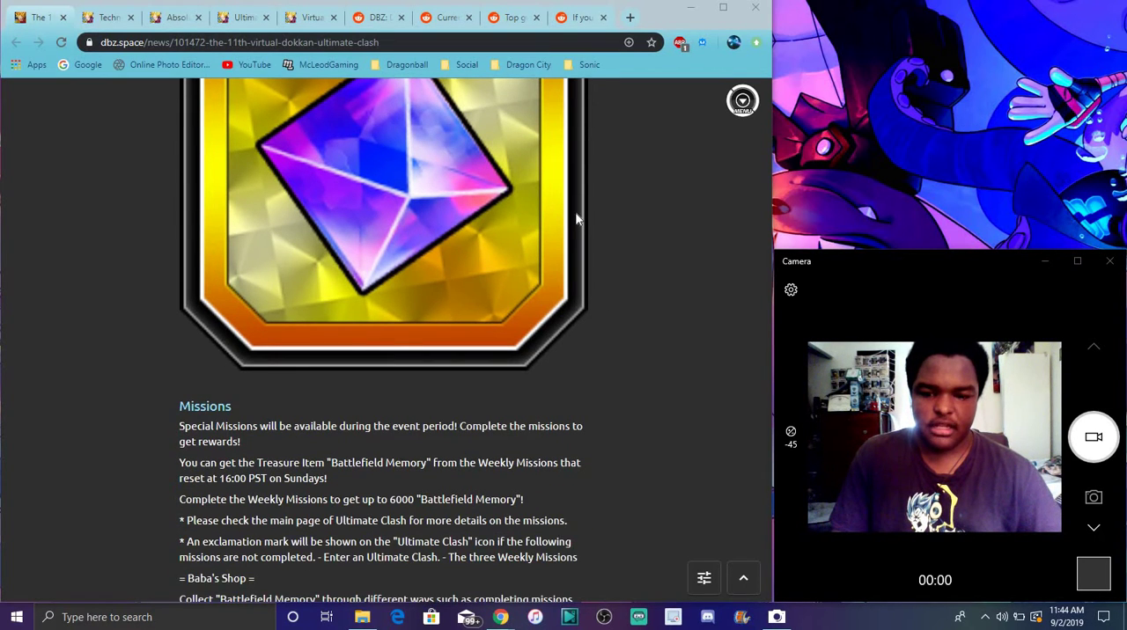
{"action": "scroll", "coordinate": [577, 217], "scroll_direction": "up", "scroll_amount": 1}
{"action": "scroll", "coordinate": [576, 216], "scroll_direction": "down", "scroll_amount": 1}
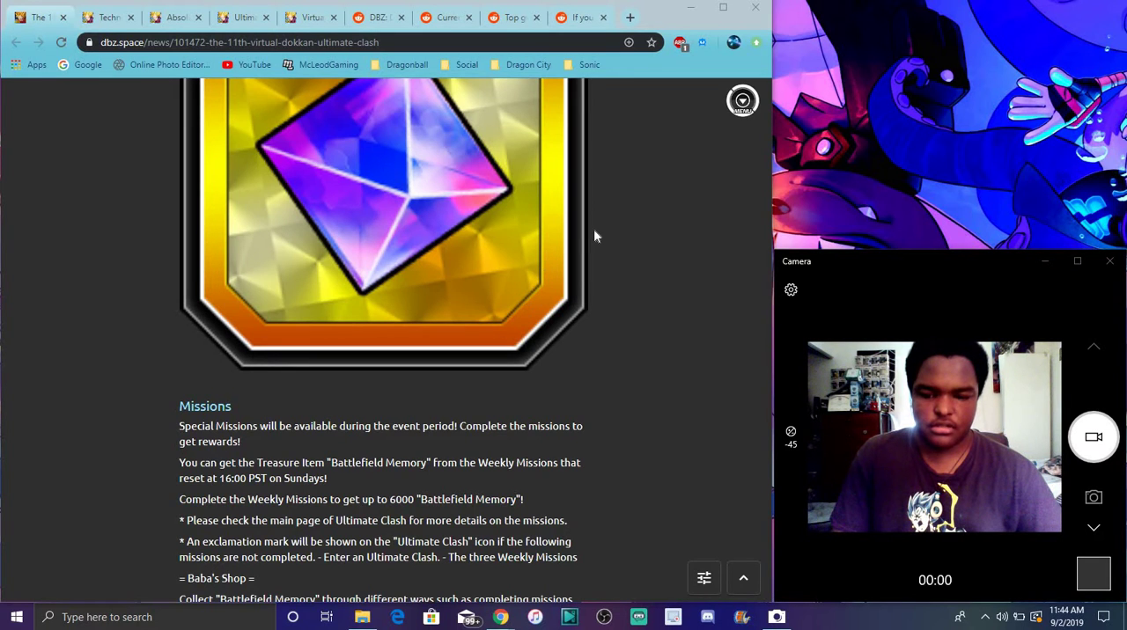
{"action": "scroll", "coordinate": [595, 264], "scroll_direction": "down", "scroll_amount": 1}
{"action": "scroll", "coordinate": [665, 253], "scroll_direction": "up", "scroll_amount": 2}
{"action": "scroll", "coordinate": [665, 253], "scroll_direction": "up", "scroll_amount": 4}
{"action": "scroll", "coordinate": [665, 253], "scroll_direction": "up", "scroll_amount": 2}
{"action": "scroll", "coordinate": [665, 253], "scroll_direction": "up", "scroll_amount": 2}
{"action": "scroll", "coordinate": [665, 253], "scroll_direction": "down", "scroll_amount": 1}
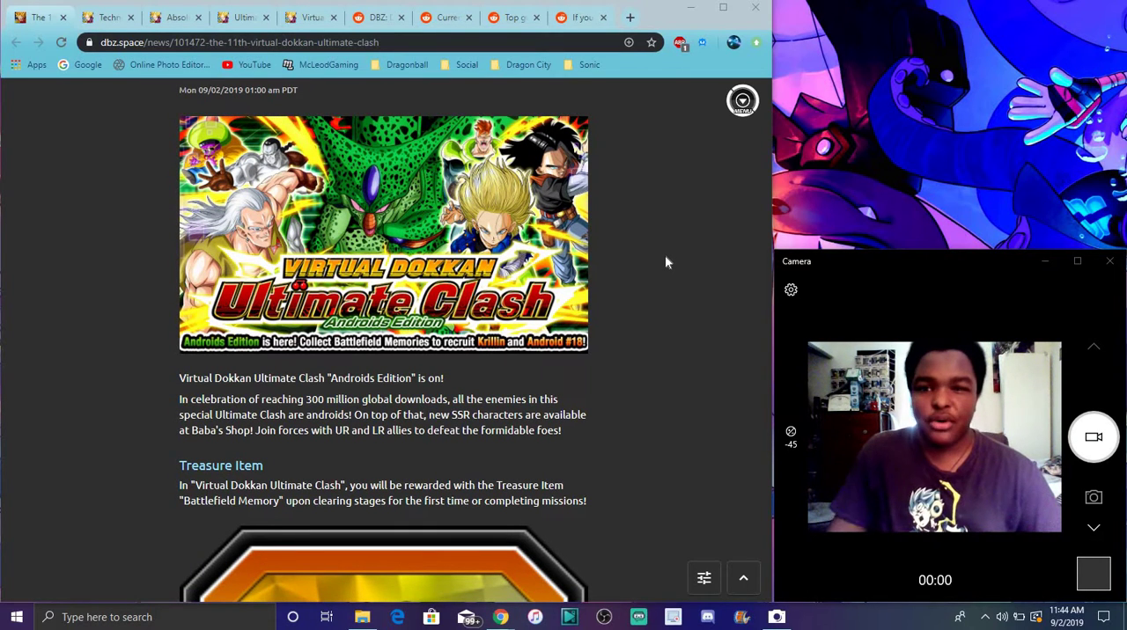
{"action": "scroll", "coordinate": [664, 254], "scroll_direction": "down", "scroll_amount": 3}
{"action": "scroll", "coordinate": [664, 255], "scroll_direction": "down", "scroll_amount": 4}
{"action": "scroll", "coordinate": [665, 251], "scroll_direction": "down", "scroll_amount": 2}
{"action": "scroll", "coordinate": [665, 248], "scroll_direction": "down", "scroll_amount": 3}
{"action": "scroll", "coordinate": [664, 255], "scroll_direction": "down", "scroll_amount": 6}
{"action": "scroll", "coordinate": [665, 249], "scroll_direction": "down", "scroll_amount": 2}
{"action": "scroll", "coordinate": [450, 264], "scroll_direction": "down", "scroll_amount": 2}
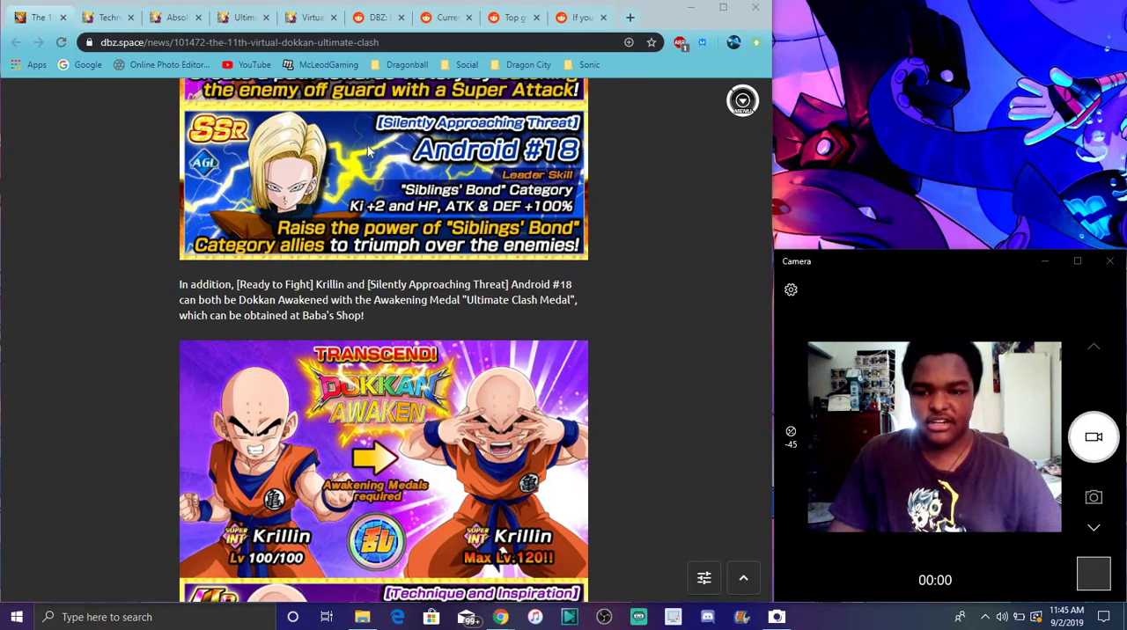
{"action": "scroll", "coordinate": [516, 291], "scroll_direction": "up", "scroll_amount": 2}
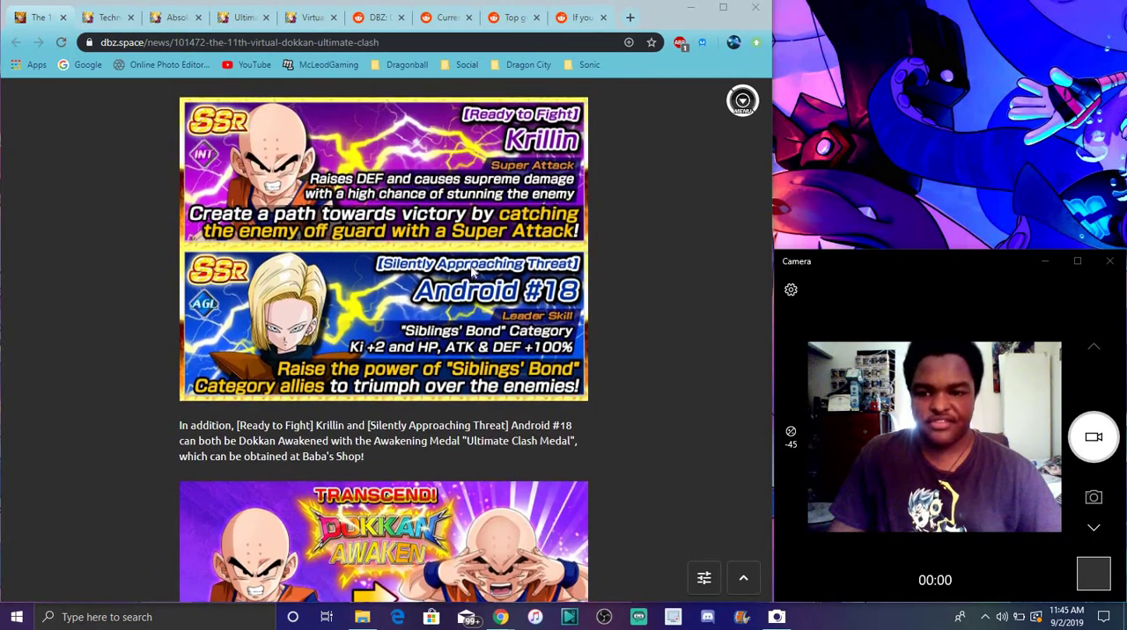
{"action": "scroll", "coordinate": [473, 275], "scroll_direction": "down", "scroll_amount": 4}
{"action": "scroll", "coordinate": [473, 275], "scroll_direction": "down", "scroll_amount": 3}
{"action": "scroll", "coordinate": [520, 238], "scroll_direction": "down", "scroll_amount": 1}
{"action": "scroll", "coordinate": [526, 225], "scroll_direction": "down", "scroll_amount": 1}
{"action": "scroll", "coordinate": [525, 225], "scroll_direction": "down", "scroll_amount": 3}
{"action": "scroll", "coordinate": [526, 225], "scroll_direction": "up", "scroll_amount": 2}
{"action": "scroll", "coordinate": [526, 225], "scroll_direction": "down", "scroll_amount": 1}
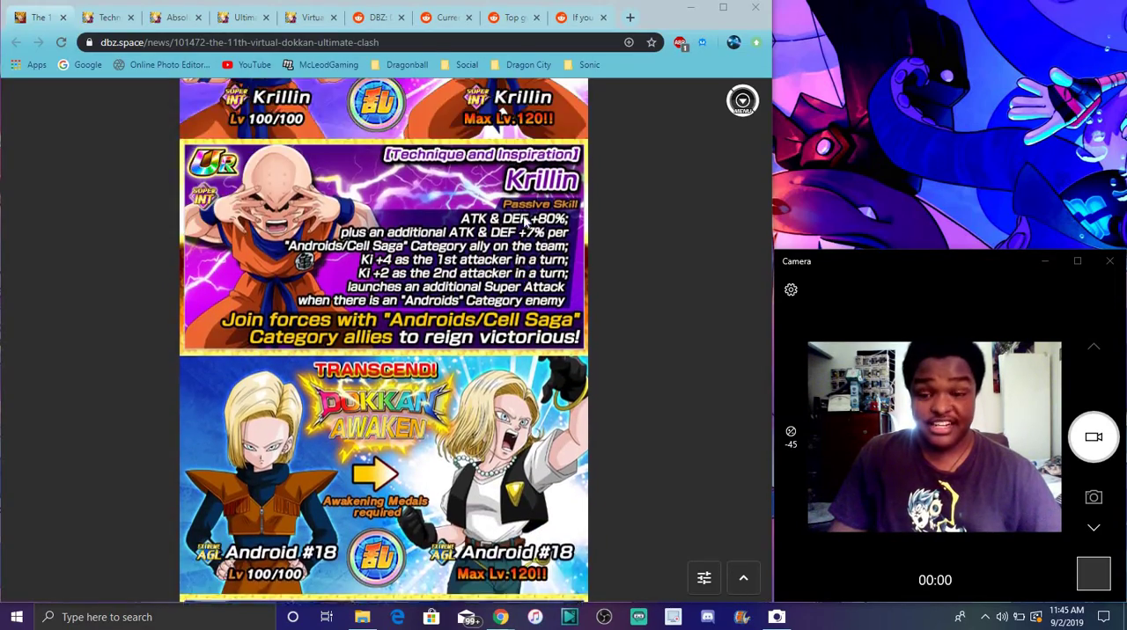
{"action": "scroll", "coordinate": [526, 224], "scroll_direction": "down", "scroll_amount": 3}
{"action": "scroll", "coordinate": [525, 225], "scroll_direction": "down", "scroll_amount": 3}
{"action": "scroll", "coordinate": [526, 225], "scroll_direction": "down", "scroll_amount": 2}
{"action": "scroll", "coordinate": [526, 225], "scroll_direction": "up", "scroll_amount": 2}
{"action": "scroll", "coordinate": [525, 225], "scroll_direction": "up", "scroll_amount": 3}
{"action": "scroll", "coordinate": [526, 224], "scroll_direction": "up", "scroll_amount": 1}
{"action": "scroll", "coordinate": [525, 225], "scroll_direction": "up", "scroll_amount": 3}
{"action": "scroll", "coordinate": [546, 225], "scroll_direction": "up", "scroll_amount": 2}
{"action": "scroll", "coordinate": [546, 225], "scroll_direction": "up", "scroll_amount": 1}
{"action": "scroll", "coordinate": [546, 225], "scroll_direction": "down", "scroll_amount": 3}
{"action": "scroll", "coordinate": [546, 225], "scroll_direction": "down", "scroll_amount": 4}
{"action": "scroll", "coordinate": [557, 239], "scroll_direction": "down", "scroll_amount": 1}
{"action": "scroll", "coordinate": [556, 240], "scroll_direction": "down", "scroll_amount": 2}
{"action": "scroll", "coordinate": [546, 215], "scroll_direction": "down", "scroll_amount": 3}
{"action": "scroll", "coordinate": [541, 211], "scroll_direction": "down", "scroll_amount": 3}
{"action": "scroll", "coordinate": [516, 260], "scroll_direction": "down", "scroll_amount": 5}
{"action": "scroll", "coordinate": [516, 255], "scroll_direction": "down", "scroll_amount": 4}
{"action": "scroll", "coordinate": [513, 243], "scroll_direction": "down", "scroll_amount": 5}
{"action": "scroll", "coordinate": [513, 243], "scroll_direction": "down", "scroll_amount": 5}
{"action": "scroll", "coordinate": [513, 243], "scroll_direction": "down", "scroll_amount": 4}
{"action": "scroll", "coordinate": [514, 243], "scroll_direction": "down", "scroll_amount": 4}
{"action": "scroll", "coordinate": [514, 237], "scroll_direction": "down", "scroll_amount": 5}
{"action": "scroll", "coordinate": [519, 238], "scroll_direction": "down", "scroll_amount": 5}
{"action": "scroll", "coordinate": [525, 241], "scroll_direction": "up", "scroll_amount": 5}
{"action": "scroll", "coordinate": [520, 238], "scroll_direction": "up", "scroll_amount": 5}
{"action": "scroll", "coordinate": [515, 229], "scroll_direction": "up", "scroll_amount": 5}
{"action": "scroll", "coordinate": [507, 207], "scroll_direction": "up", "scroll_amount": 5}
{"action": "scroll", "coordinate": [507, 202], "scroll_direction": "up", "scroll_amount": 5}
{"action": "scroll", "coordinate": [507, 203], "scroll_direction": "up", "scroll_amount": 5}
{"action": "scroll", "coordinate": [506, 202], "scroll_direction": "up", "scroll_amount": 5}
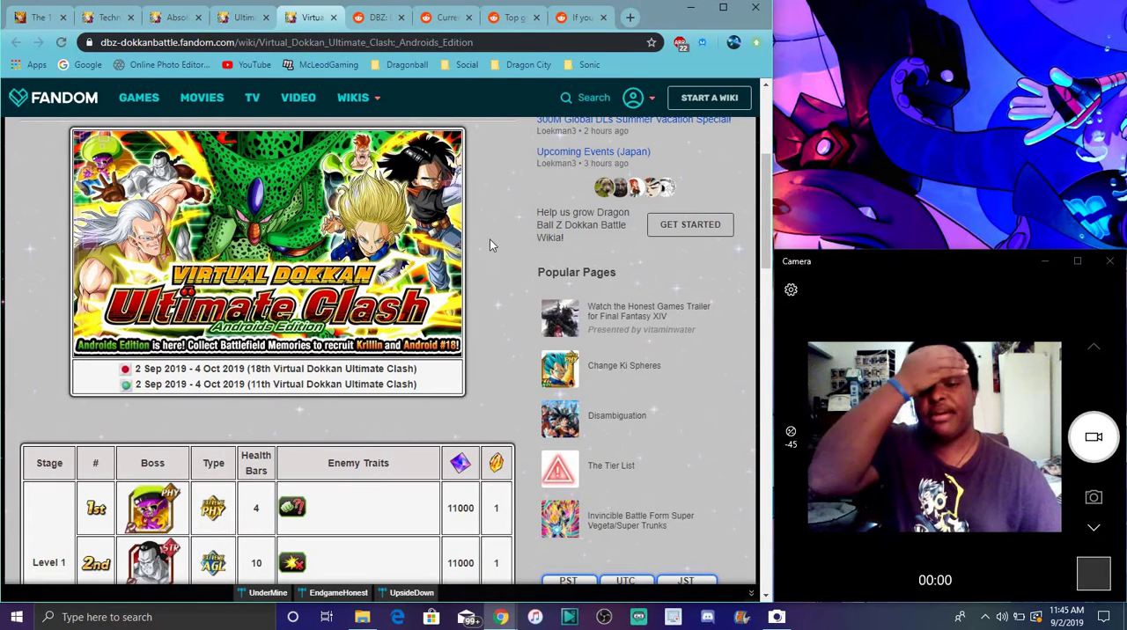
{"action": "scroll", "coordinate": [506, 227], "scroll_direction": "down", "scroll_amount": 2}
{"action": "scroll", "coordinate": [507, 219], "scroll_direction": "down", "scroll_amount": 2}
{"action": "scroll", "coordinate": [503, 192], "scroll_direction": "down", "scroll_amount": 1}
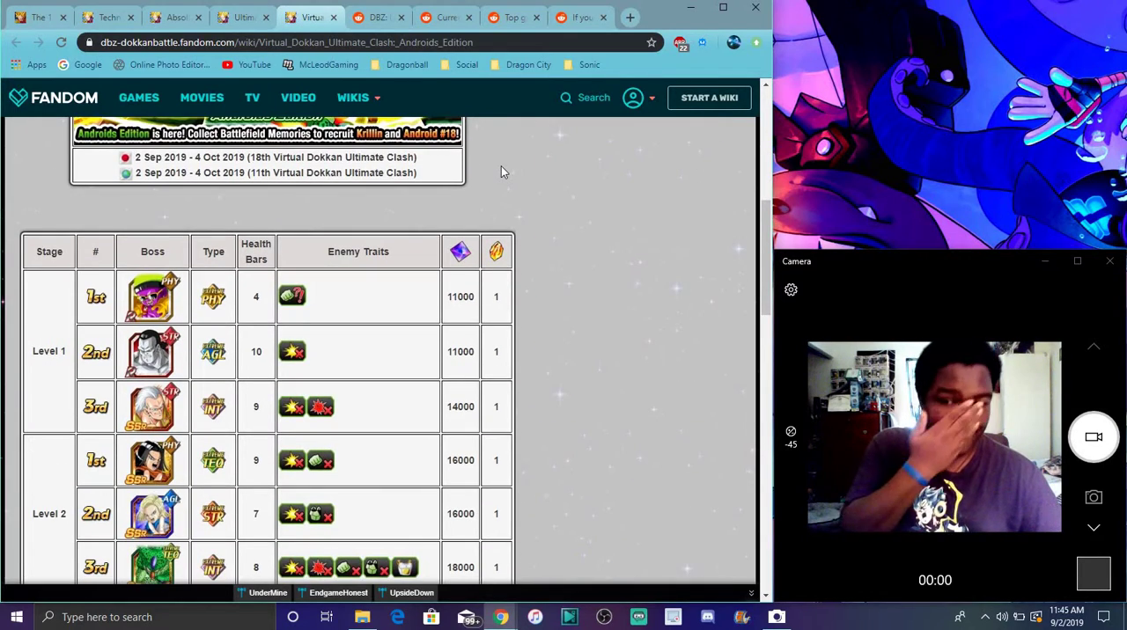
{"action": "scroll", "coordinate": [501, 165], "scroll_direction": "down", "scroll_amount": 2}
{"action": "scroll", "coordinate": [501, 162], "scroll_direction": "down", "scroll_amount": 1}
{"action": "scroll", "coordinate": [501, 162], "scroll_direction": "down", "scroll_amount": 1}
{"action": "scroll", "coordinate": [499, 162], "scroll_direction": "down", "scroll_amount": 1}
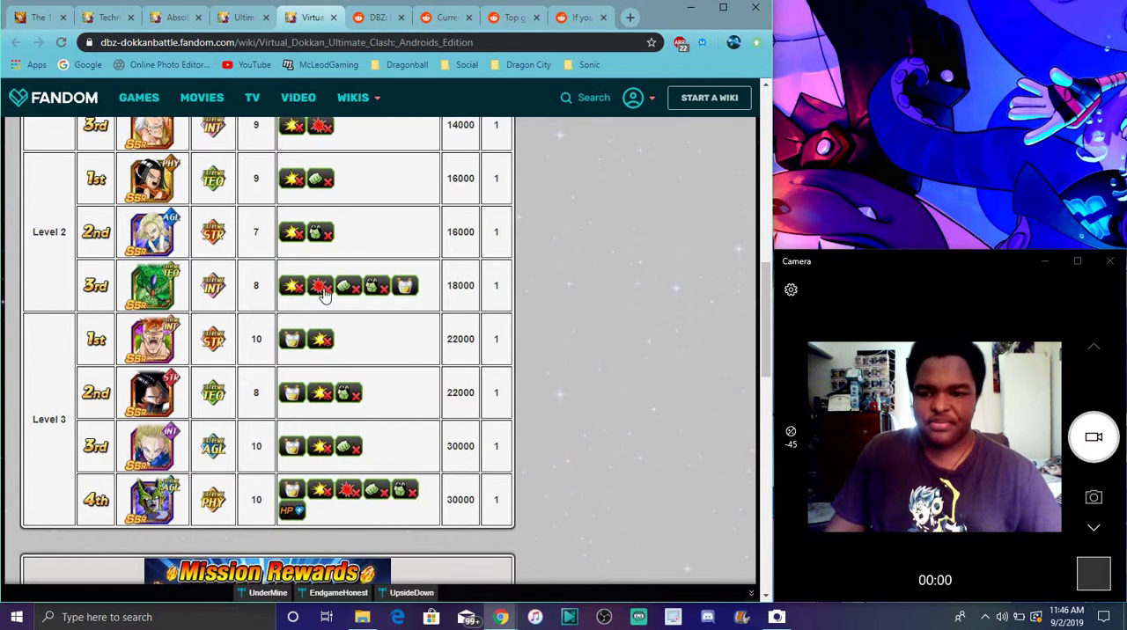
{"action": "scroll", "coordinate": [324, 294], "scroll_direction": "up", "scroll_amount": 3}
{"action": "scroll", "coordinate": [324, 294], "scroll_direction": "up", "scroll_amount": 3}
{"action": "scroll", "coordinate": [324, 294], "scroll_direction": "up", "scroll_amount": 2}
{"action": "scroll", "coordinate": [330, 282], "scroll_direction": "up", "scroll_amount": 1}
{"action": "scroll", "coordinate": [335, 272], "scroll_direction": "down", "scroll_amount": 4}
{"action": "scroll", "coordinate": [335, 273], "scroll_direction": "down", "scroll_amount": 4}
{"action": "scroll", "coordinate": [335, 272], "scroll_direction": "down", "scroll_amount": 4}
{"action": "scroll", "coordinate": [333, 268], "scroll_direction": "down", "scroll_amount": 3}
{"action": "scroll", "coordinate": [333, 268], "scroll_direction": "down", "scroll_amount": 3}
{"action": "scroll", "coordinate": [332, 268], "scroll_direction": "down", "scroll_amount": 3}
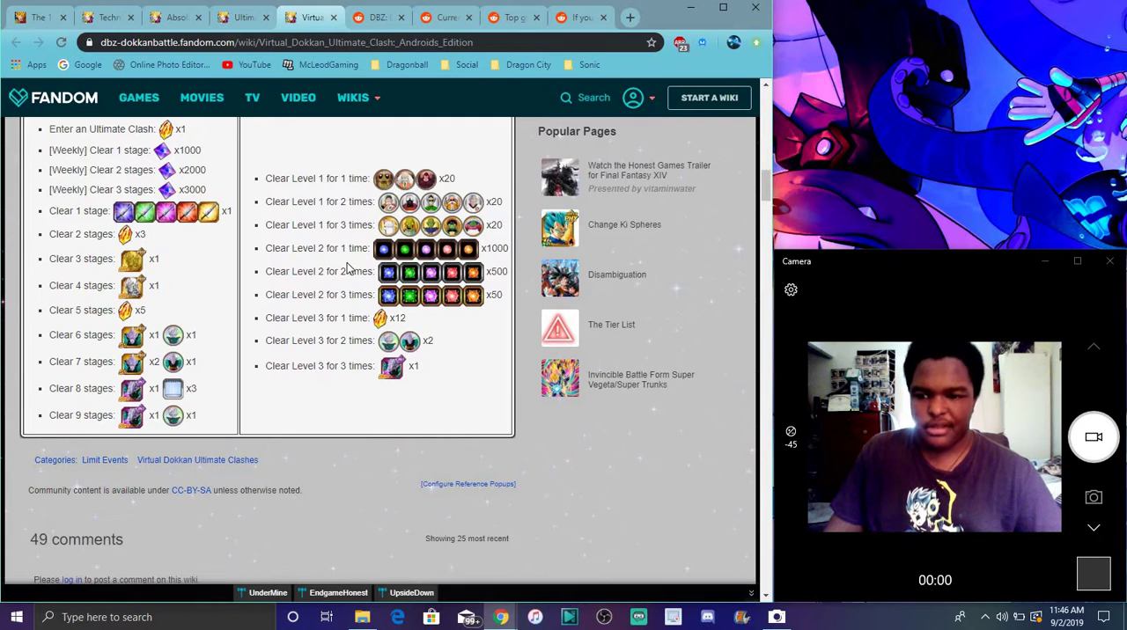
{"action": "scroll", "coordinate": [346, 266], "scroll_direction": "up", "scroll_amount": 1}
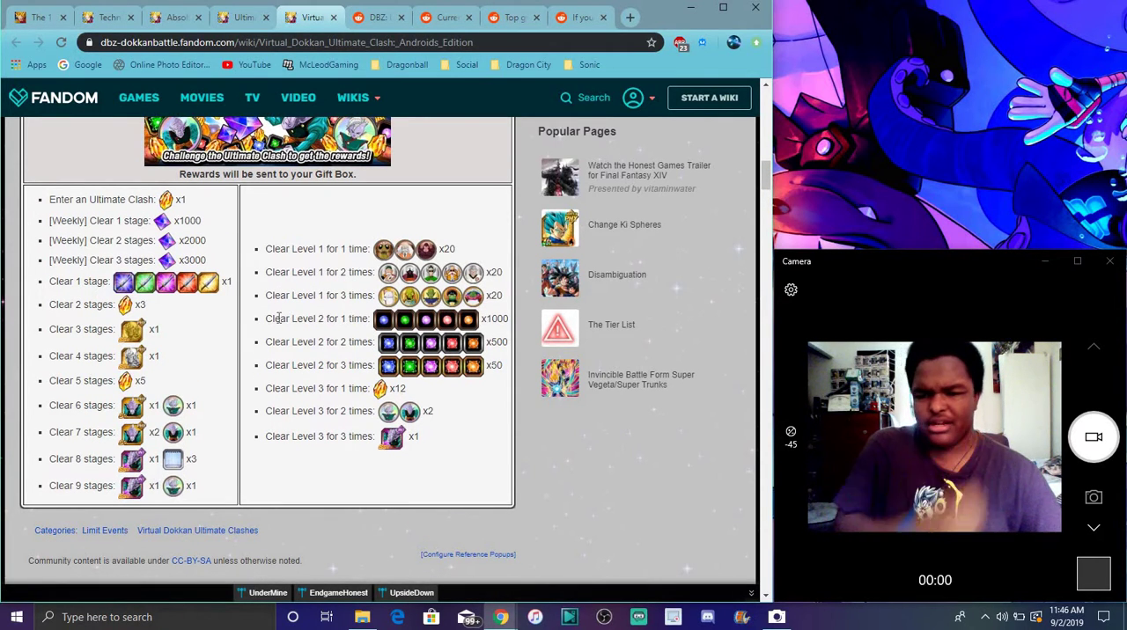
{"action": "scroll", "coordinate": [317, 291], "scroll_direction": "up", "scroll_amount": 2}
{"action": "scroll", "coordinate": [317, 290], "scroll_direction": "up", "scroll_amount": 3}
{"action": "scroll", "coordinate": [339, 271], "scroll_direction": "up", "scroll_amount": 3}
{"action": "scroll", "coordinate": [339, 273], "scroll_direction": "up", "scroll_amount": 3}
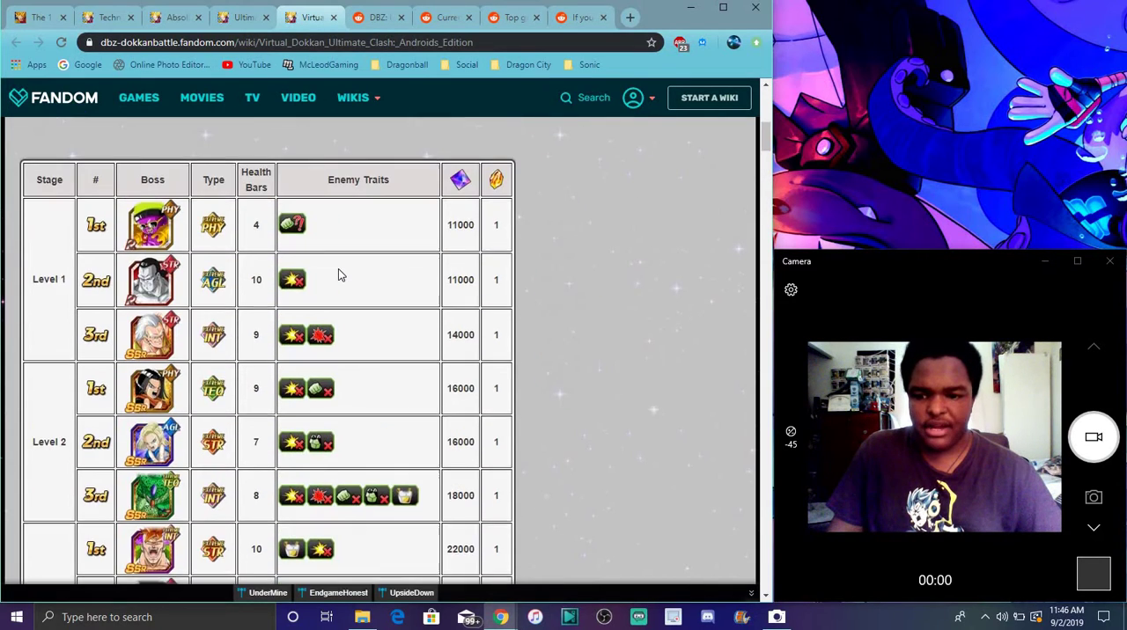
{"action": "scroll", "coordinate": [339, 273], "scroll_direction": "down", "scroll_amount": 2}
{"action": "scroll", "coordinate": [339, 273], "scroll_direction": "down", "scroll_amount": 1}
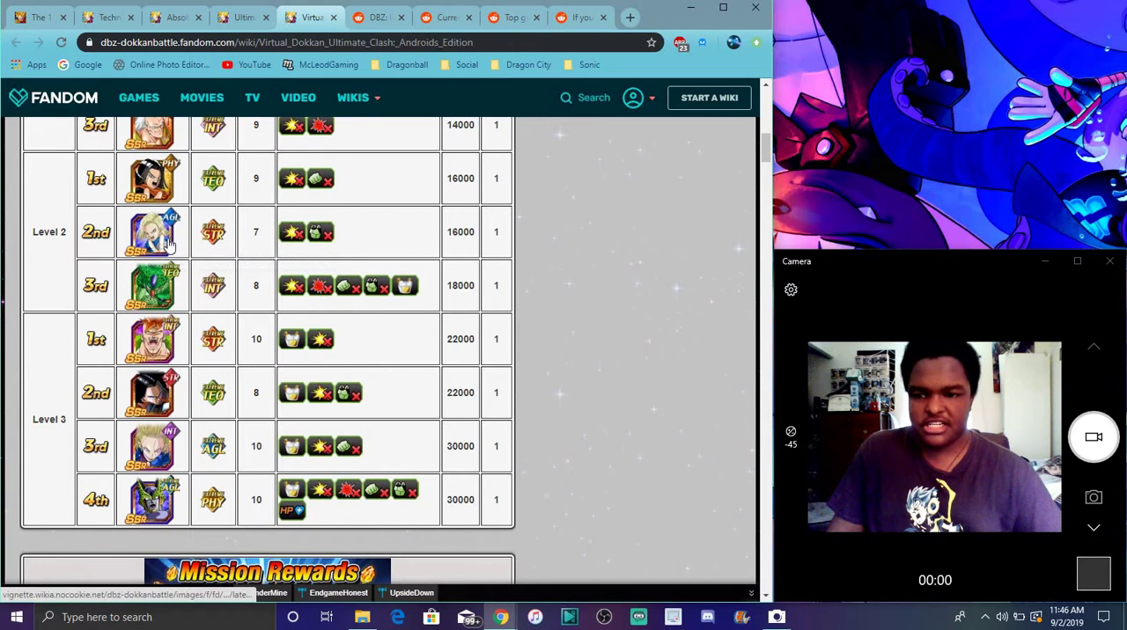
{"action": "scroll", "coordinate": [247, 255], "scroll_direction": "up", "scroll_amount": 1}
{"action": "scroll", "coordinate": [247, 255], "scroll_direction": "up", "scroll_amount": 2}
{"action": "scroll", "coordinate": [248, 255], "scroll_direction": "up", "scroll_amount": 1}
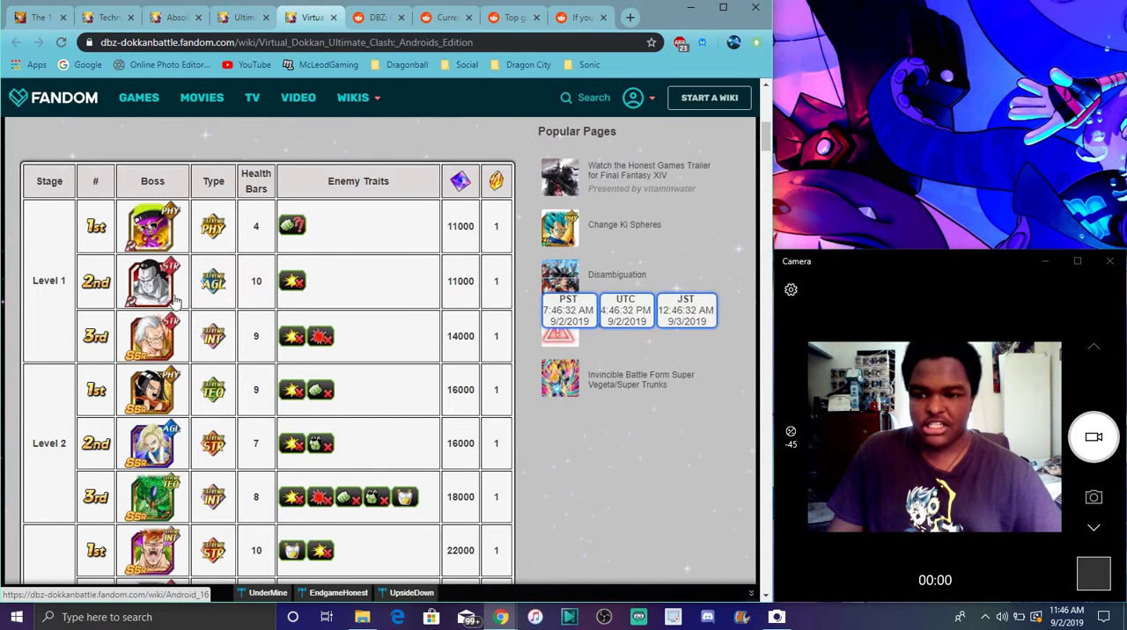
{"action": "scroll", "coordinate": [175, 301], "scroll_direction": "down", "scroll_amount": 2}
{"action": "scroll", "coordinate": [208, 459], "scroll_direction": "down", "scroll_amount": 3}
{"action": "scroll", "coordinate": [208, 396], "scroll_direction": "down", "scroll_amount": 3}
{"action": "scroll", "coordinate": [194, 308], "scroll_direction": "down", "scroll_amount": 2}
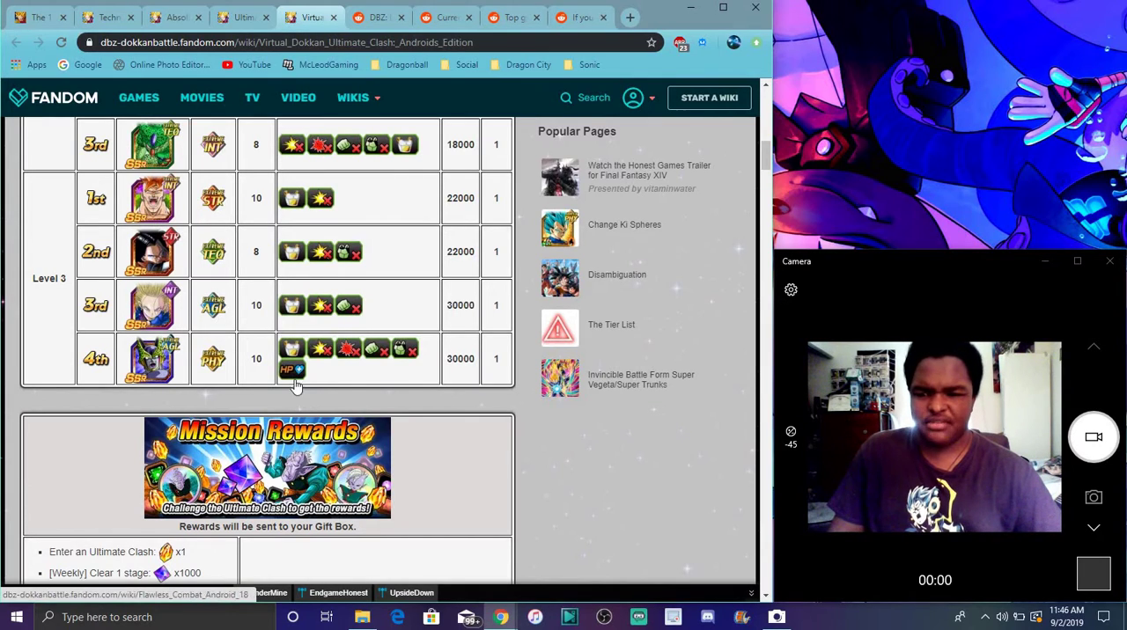
{"action": "scroll", "coordinate": [297, 385], "scroll_direction": "up", "scroll_amount": 10}
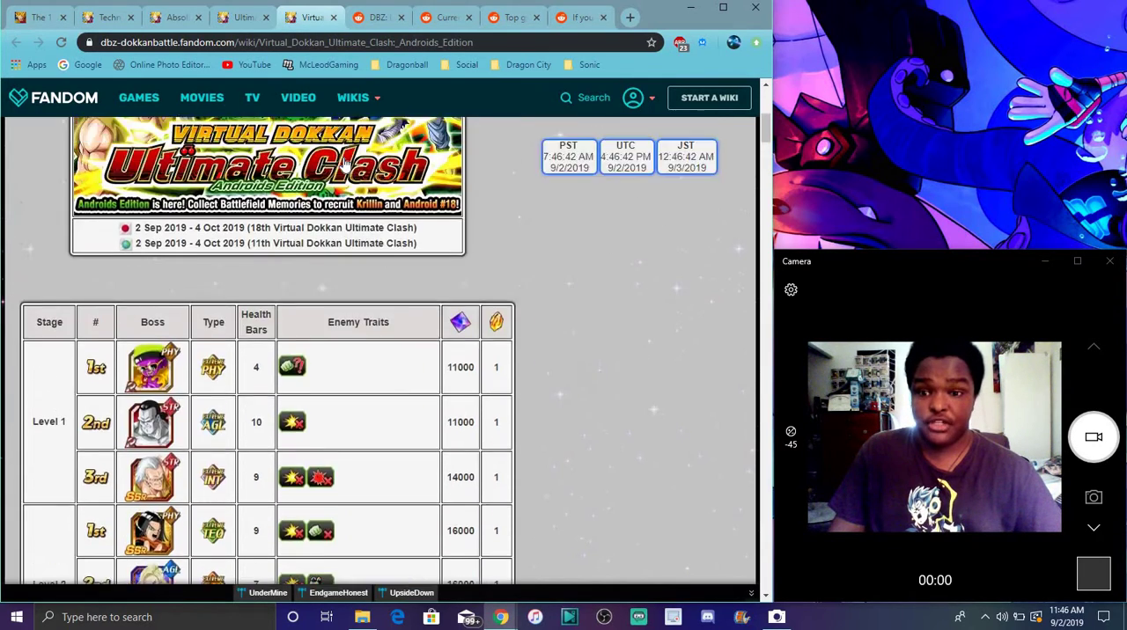
{"action": "scroll", "coordinate": [343, 166], "scroll_direction": "up", "scroll_amount": 4}
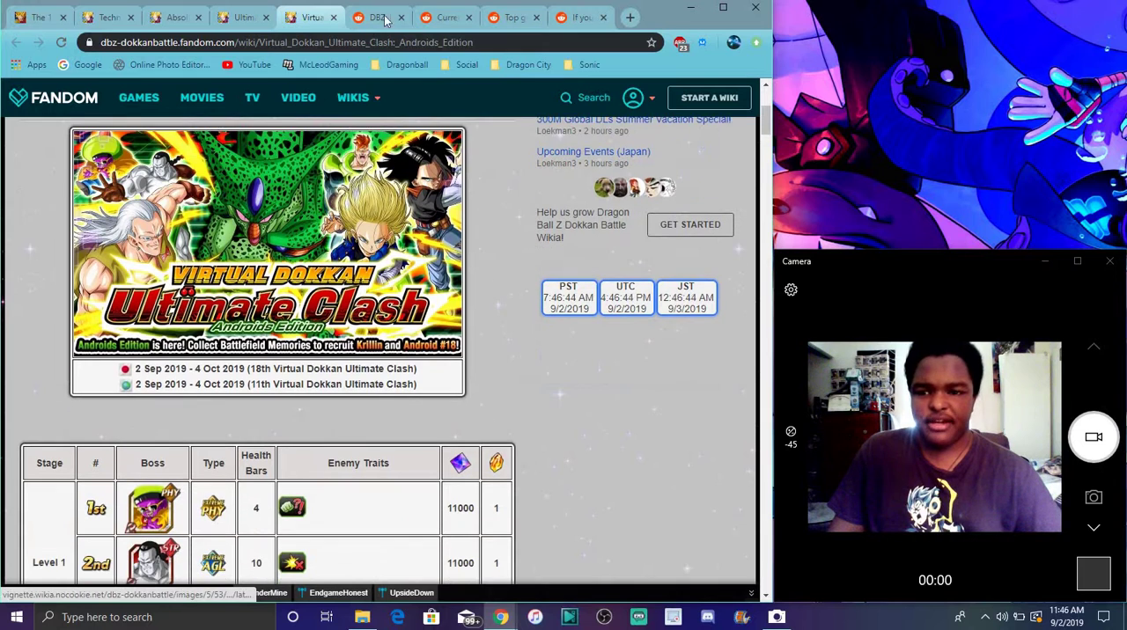
Browse the r/DBZDokkanBattle GLB Official posts down to the Facebook Campaign post
{"action": "left_click", "coordinate": [379, 17]}
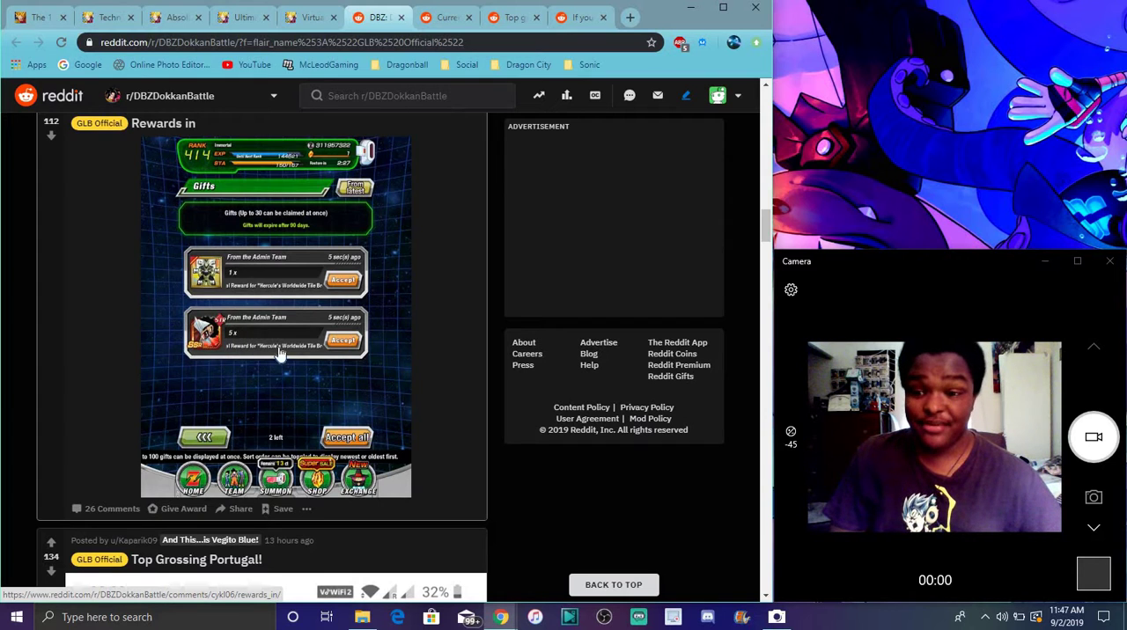
{"action": "scroll", "coordinate": [354, 209], "scroll_direction": "down", "scroll_amount": 4}
{"action": "scroll", "coordinate": [396, 220], "scroll_direction": "down", "scroll_amount": 2}
{"action": "scroll", "coordinate": [424, 232], "scroll_direction": "up", "scroll_amount": 3}
{"action": "scroll", "coordinate": [458, 242], "scroll_direction": "up", "scroll_amount": 2}
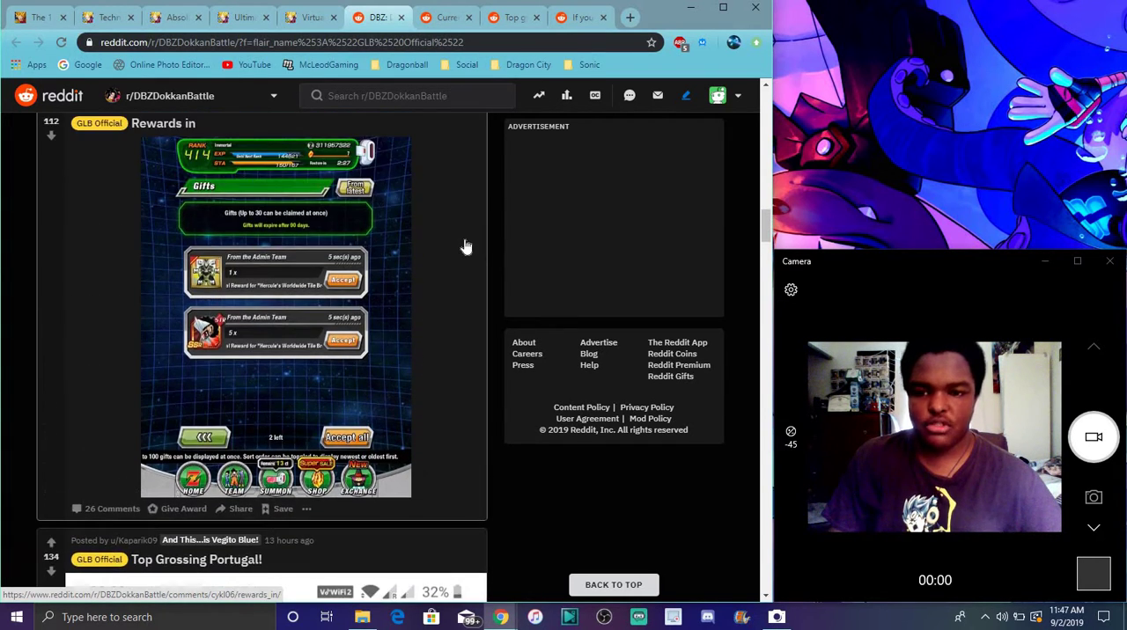
{"action": "scroll", "coordinate": [466, 245], "scroll_direction": "up", "scroll_amount": 5}
{"action": "scroll", "coordinate": [467, 245], "scroll_direction": "up", "scroll_amount": 3}
{"action": "scroll", "coordinate": [470, 244], "scroll_direction": "up", "scroll_amount": 3}
{"action": "scroll", "coordinate": [472, 243], "scroll_direction": "up", "scroll_amount": 4}
{"action": "scroll", "coordinate": [473, 242], "scroll_direction": "up", "scroll_amount": 5}
{"action": "scroll", "coordinate": [473, 242], "scroll_direction": "up", "scroll_amount": 3}
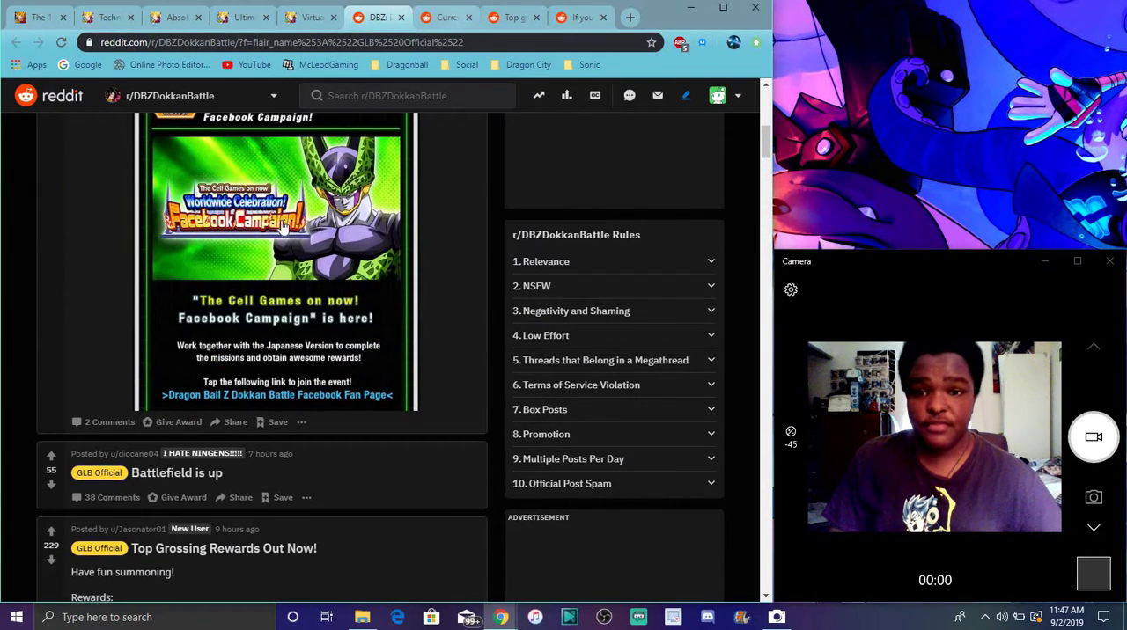
{"action": "scroll", "coordinate": [283, 227], "scroll_direction": "up", "scroll_amount": 2}
{"action": "scroll", "coordinate": [220, 309], "scroll_direction": "up", "scroll_amount": 2}
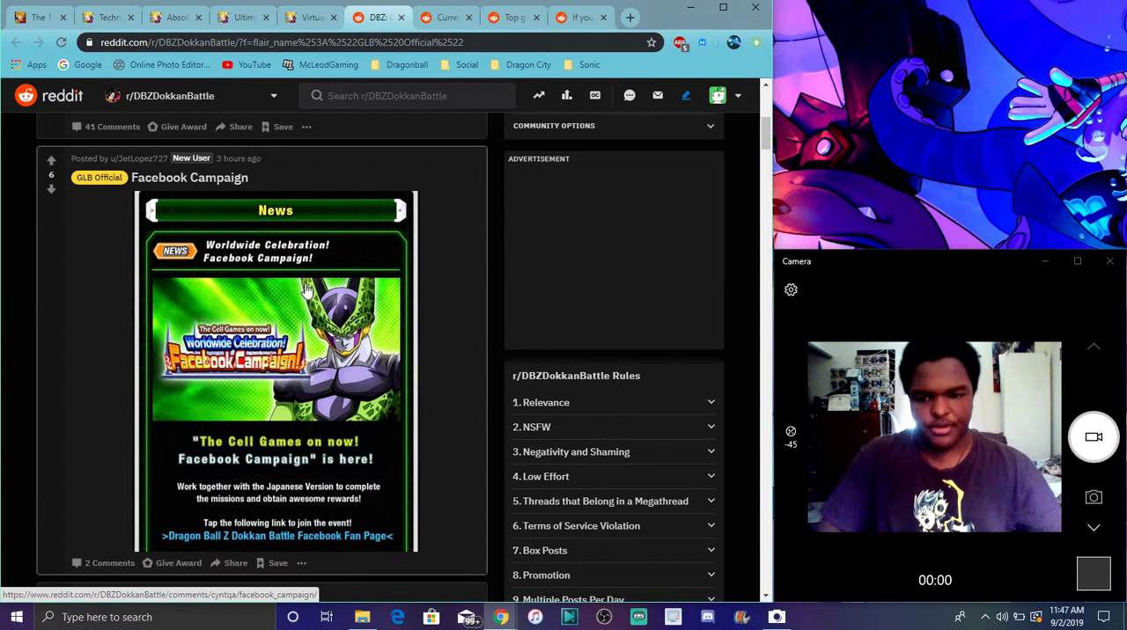
Read the Current Top Grossing and Global top grossing posts, then the nuking items post
{"action": "left_click", "coordinate": [444, 17]}
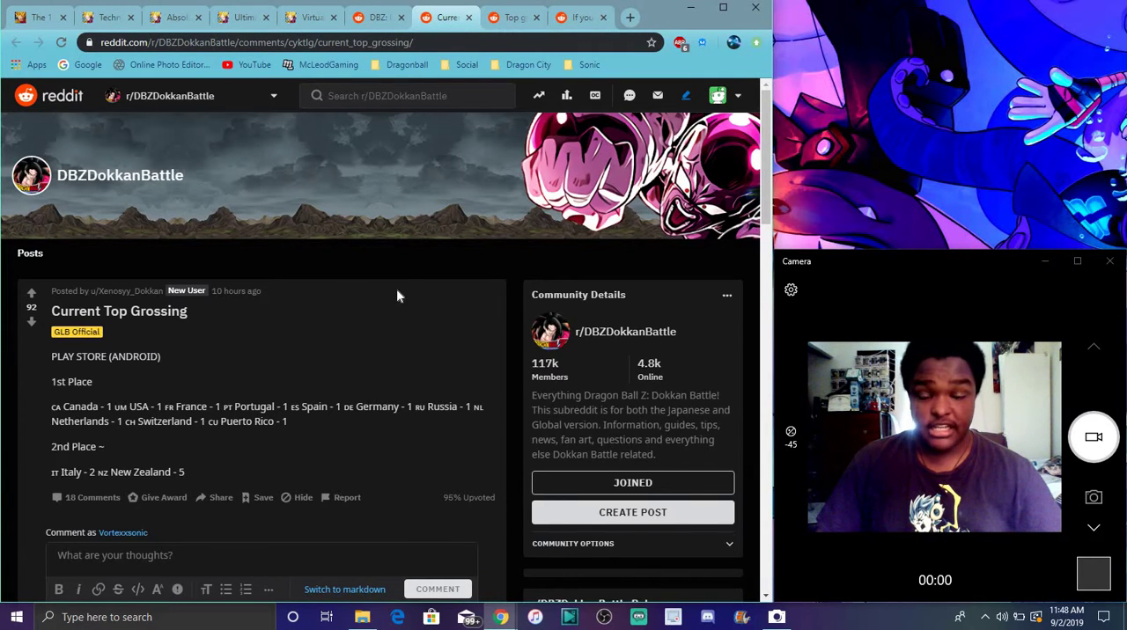
{"action": "scroll", "coordinate": [409, 292], "scroll_direction": "down", "scroll_amount": 5}
{"action": "scroll", "coordinate": [400, 291], "scroll_direction": "down", "scroll_amount": 5}
{"action": "scroll", "coordinate": [400, 292], "scroll_direction": "up", "scroll_amount": 4}
{"action": "scroll", "coordinate": [401, 292], "scroll_direction": "up", "scroll_amount": 5}
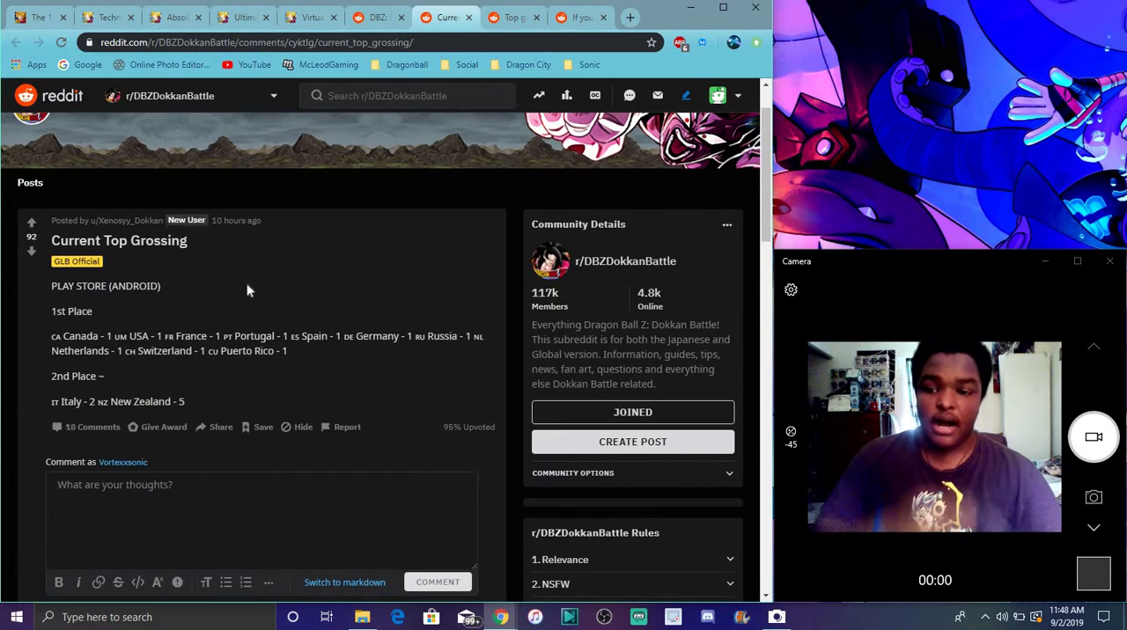
{"action": "left_click", "coordinate": [506, 17]}
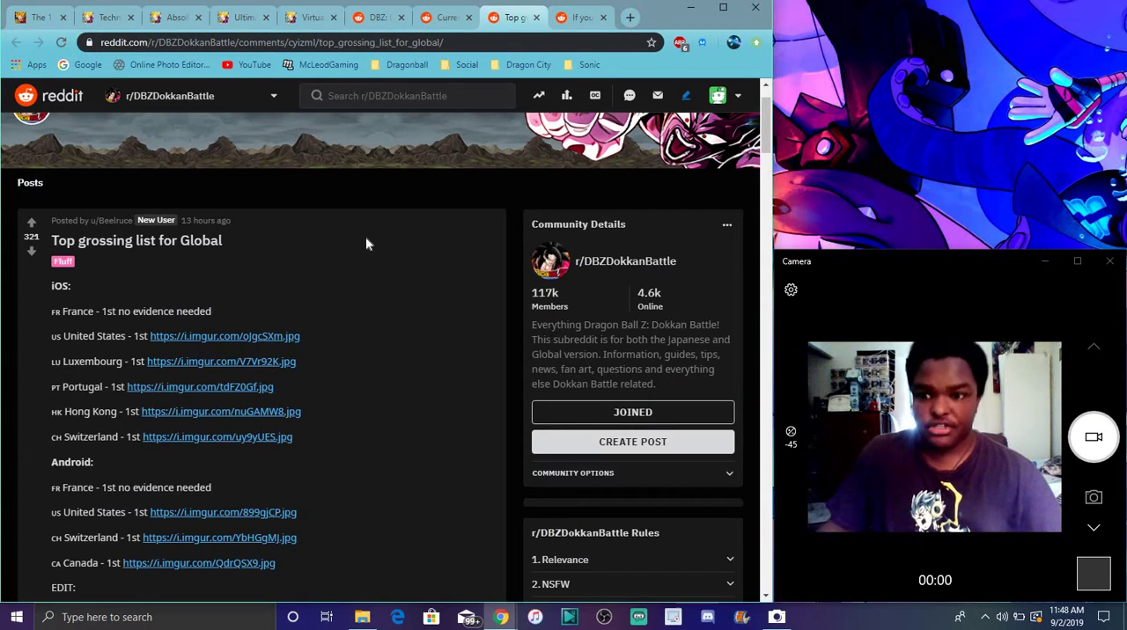
{"action": "scroll", "coordinate": [365, 237], "scroll_direction": "down", "scroll_amount": 1}
{"action": "scroll", "coordinate": [365, 223], "scroll_direction": "down", "scroll_amount": 3}
{"action": "scroll", "coordinate": [365, 223], "scroll_direction": "down", "scroll_amount": 1}
{"action": "scroll", "coordinate": [365, 222], "scroll_direction": "down", "scroll_amount": 1}
{"action": "scroll", "coordinate": [365, 221], "scroll_direction": "up", "scroll_amount": 2}
{"action": "scroll", "coordinate": [476, 135], "scroll_direction": "up", "scroll_amount": 5}
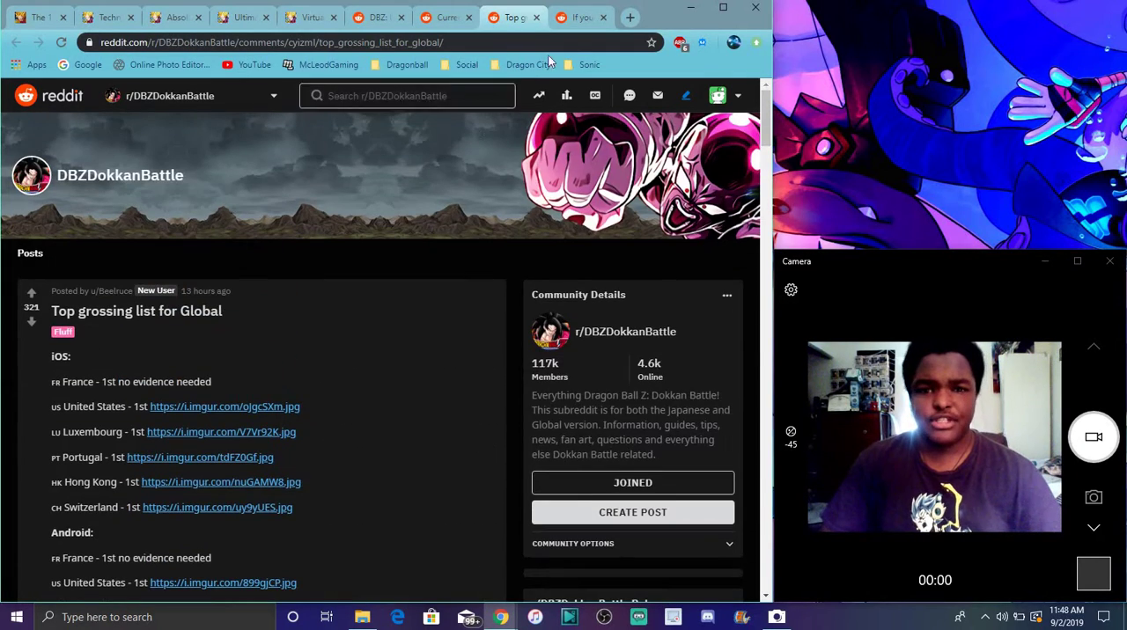
{"action": "left_click", "coordinate": [581, 17]}
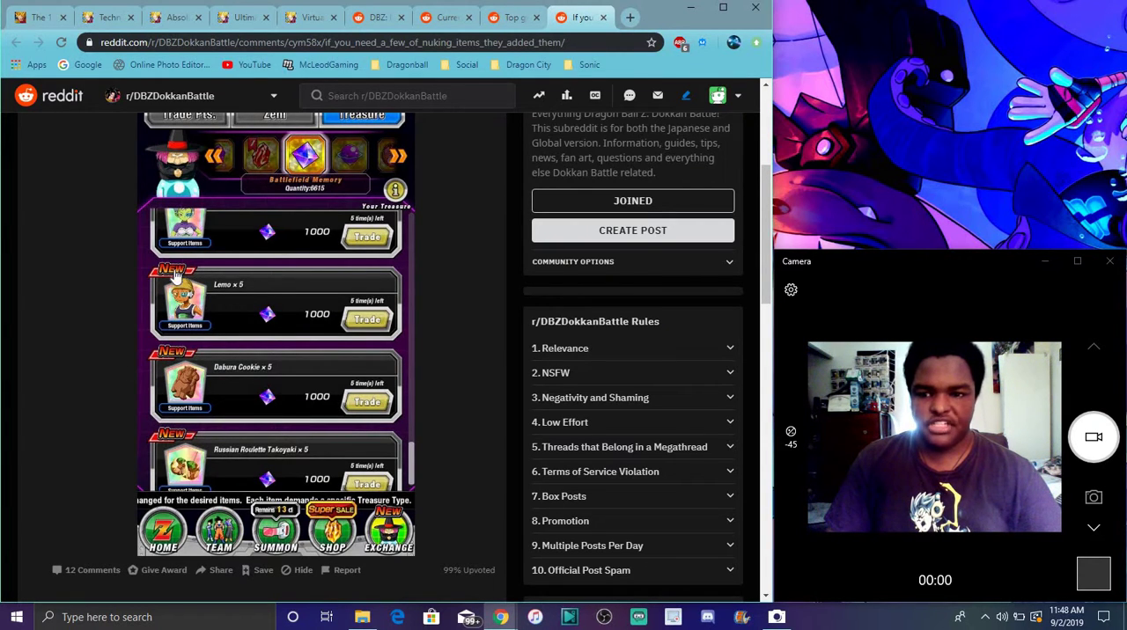
Compare the Technique and Inspiration Krillin and Absolute Defiance Android #18 wiki pages, then return to dbz.space
{"action": "left_click", "coordinate": [511, 17]}
{"action": "left_click", "coordinate": [447, 16]}
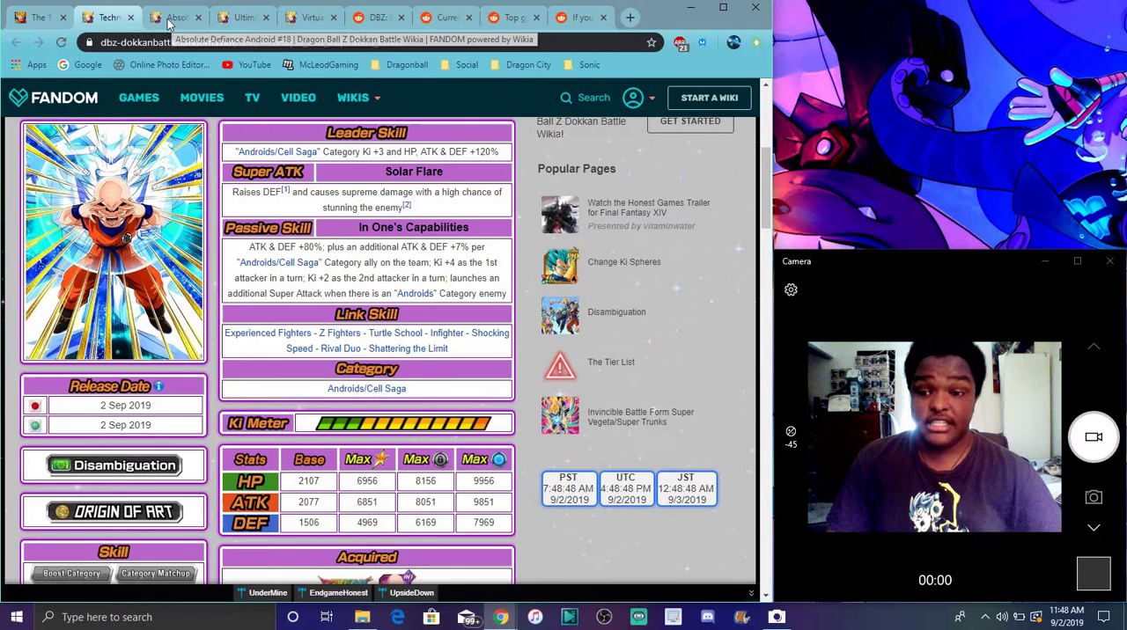
{"action": "left_click", "coordinate": [169, 17]}
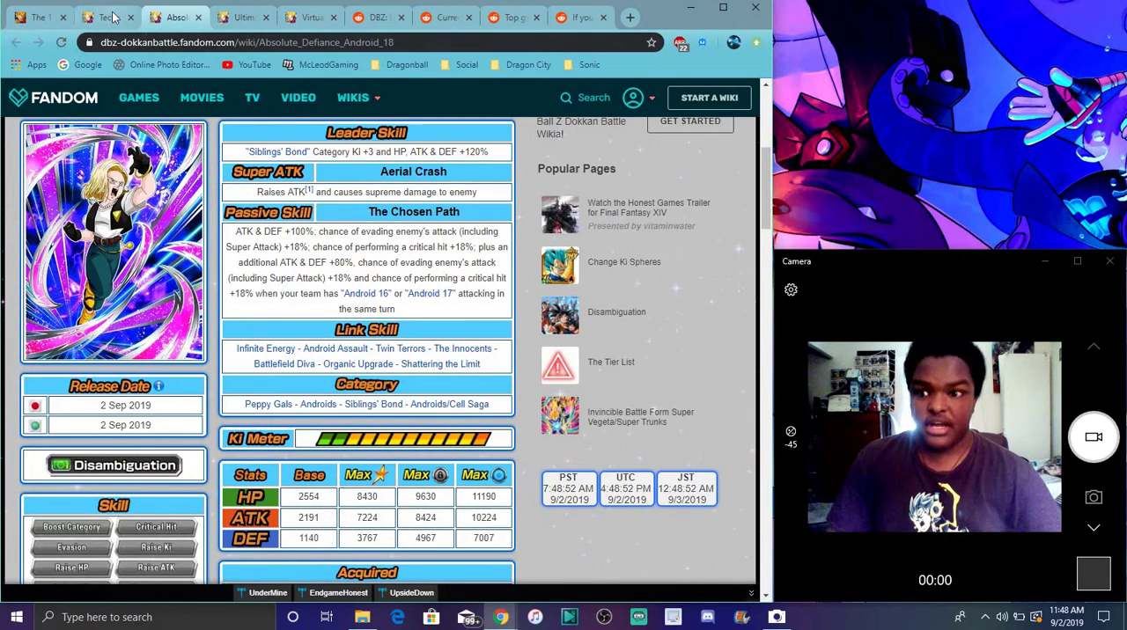
{"action": "left_click", "coordinate": [107, 17]}
{"action": "left_click", "coordinate": [38, 17]}
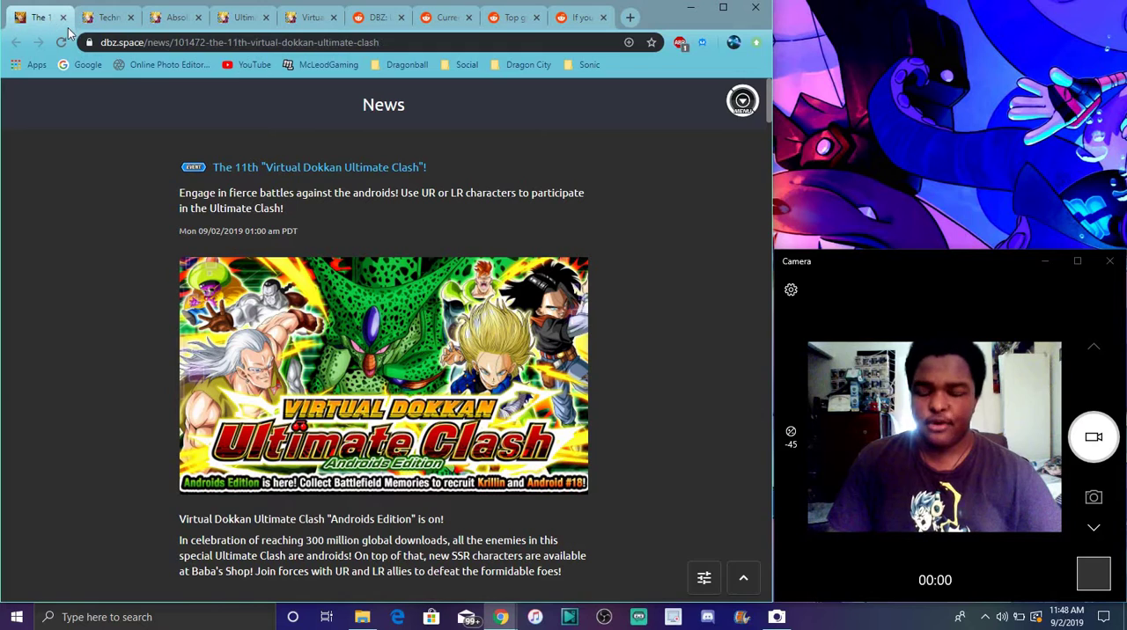
Review the Androids Edition wiki page's Level 1 to Level 3 boss stage table
{"action": "left_click", "coordinate": [310, 17]}
{"action": "scroll", "coordinate": [361, 251], "scroll_direction": "down", "scroll_amount": 5}
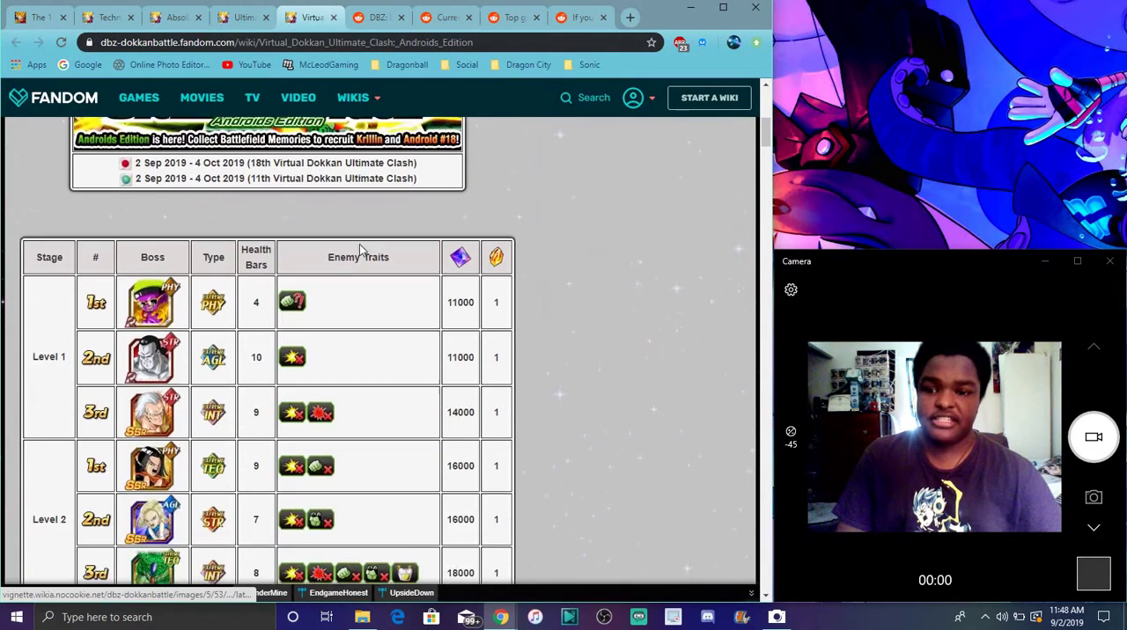
{"action": "scroll", "coordinate": [361, 251], "scroll_direction": "down", "scroll_amount": 1}
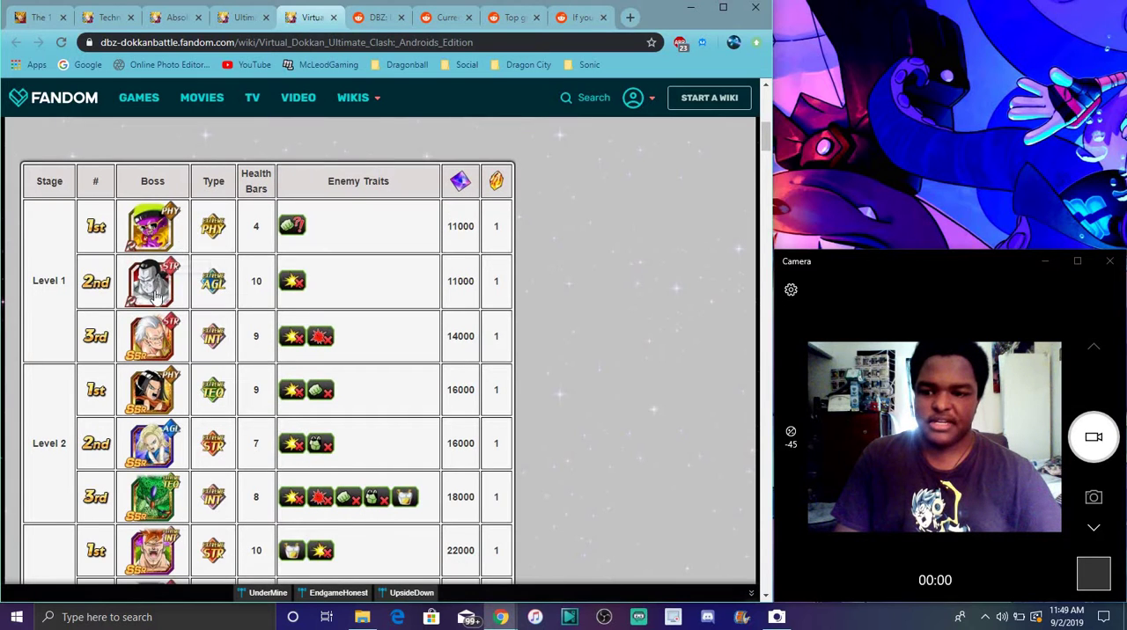
{"action": "scroll", "coordinate": [159, 295], "scroll_direction": "down", "scroll_amount": 2}
{"action": "scroll", "coordinate": [212, 413], "scroll_direction": "down", "scroll_amount": 1}
{"action": "scroll", "coordinate": [217, 438], "scroll_direction": "down", "scroll_amount": 1}
{"action": "scroll", "coordinate": [217, 438], "scroll_direction": "down", "scroll_amount": 3}
{"action": "scroll", "coordinate": [222, 424], "scroll_direction": "up", "scroll_amount": 1}
{"action": "scroll", "coordinate": [229, 423], "scroll_direction": "up", "scroll_amount": 1}
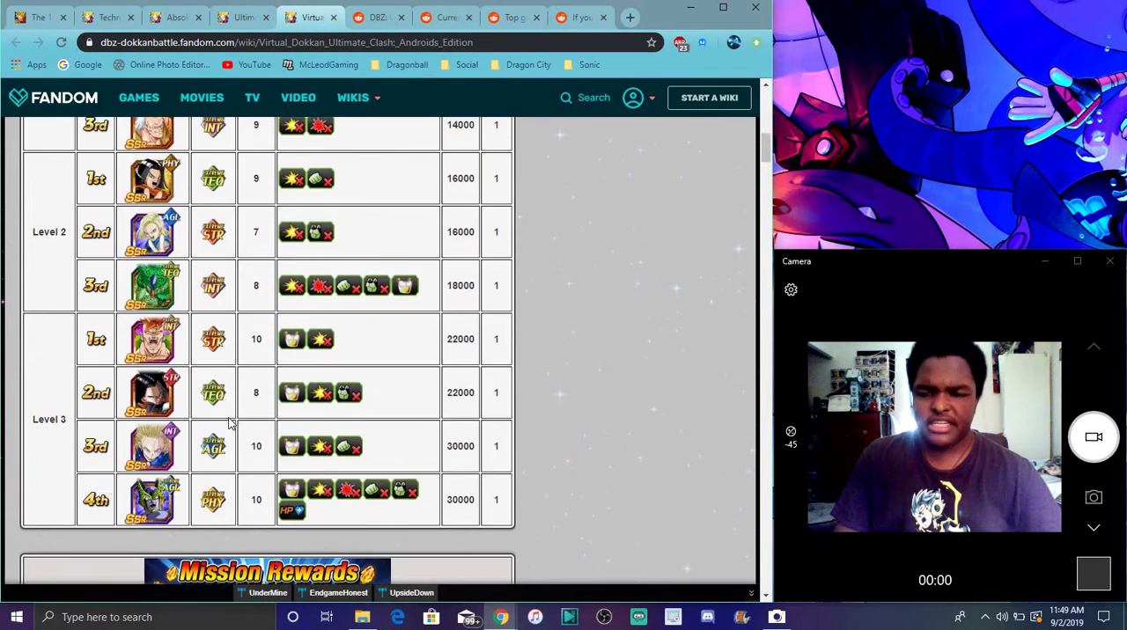
{"action": "scroll", "coordinate": [229, 422], "scroll_direction": "up", "scroll_amount": 1}
{"action": "scroll", "coordinate": [235, 427], "scroll_direction": "up", "scroll_amount": 2}
{"action": "scroll", "coordinate": [238, 427], "scroll_direction": "up", "scroll_amount": 3}
{"action": "scroll", "coordinate": [246, 435], "scroll_direction": "up", "scroll_amount": 3}
{"action": "scroll", "coordinate": [265, 405], "scroll_direction": "up", "scroll_amount": 2}
{"action": "scroll", "coordinate": [281, 379], "scroll_direction": "down", "scroll_amount": 1}
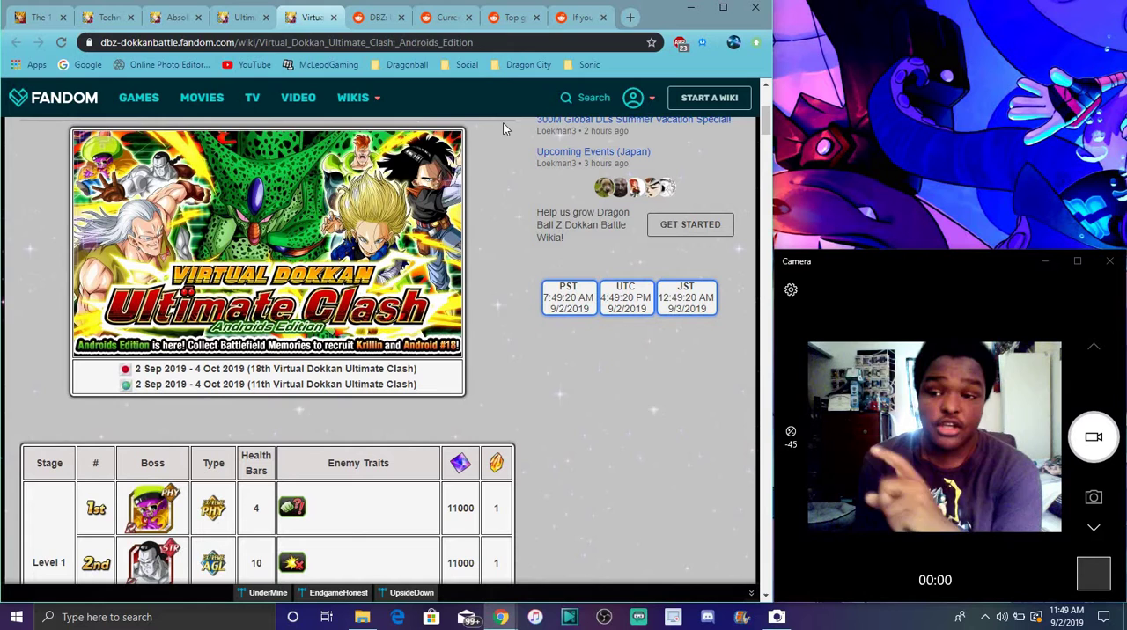
Go back to the dbz.space article on the 11th Virtual Dokkan Ultimate Clash
{"action": "left_click", "coordinate": [40, 18]}
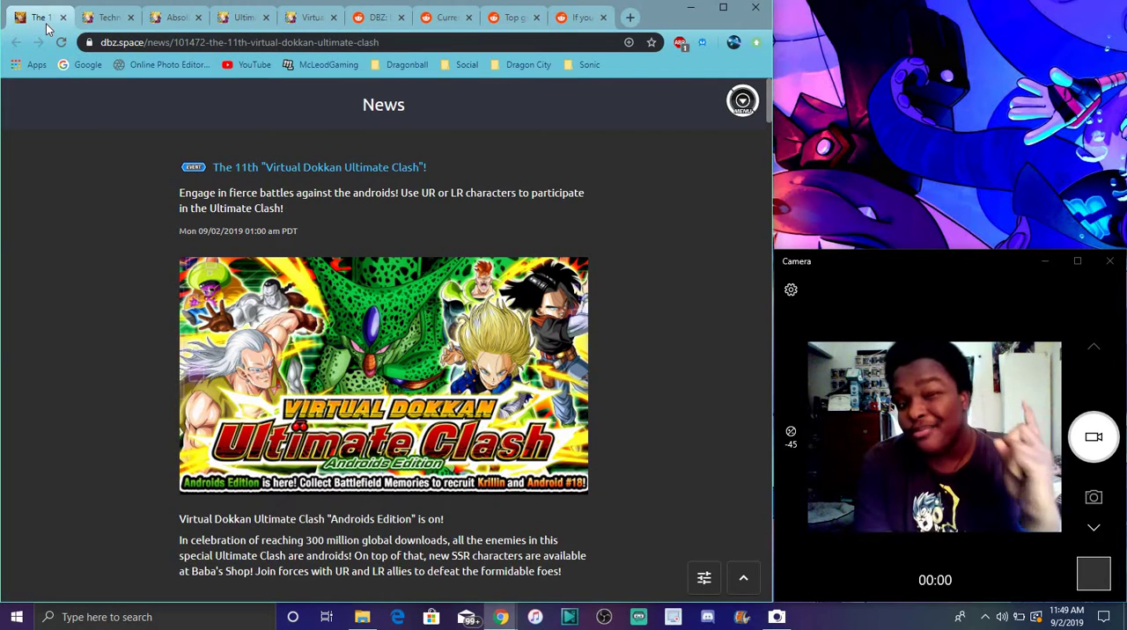